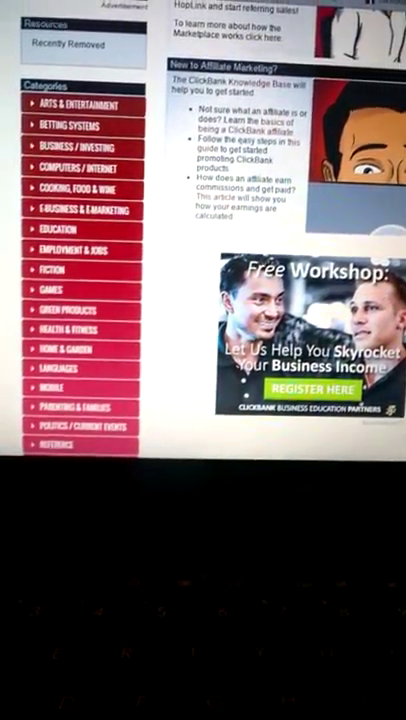
pyautogui.scroll(3, 203, 230)
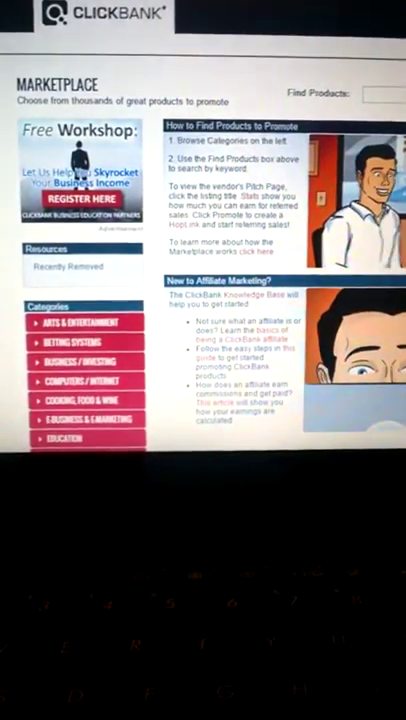
pyautogui.scroll(-5, 203, 230)
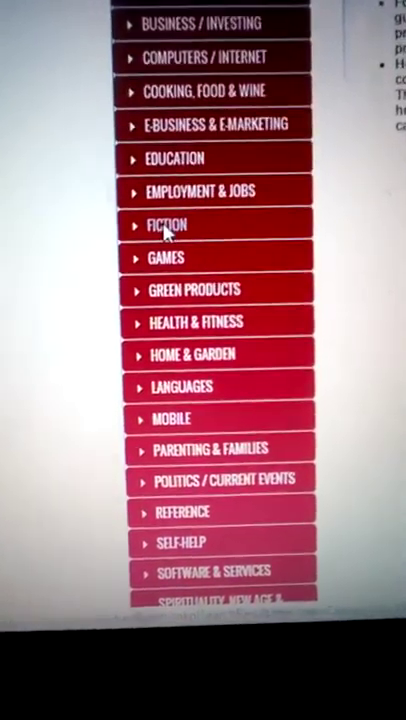
# Open the Fiction category in the ClickBank marketplace to list its products.
pyautogui.click(166, 230)
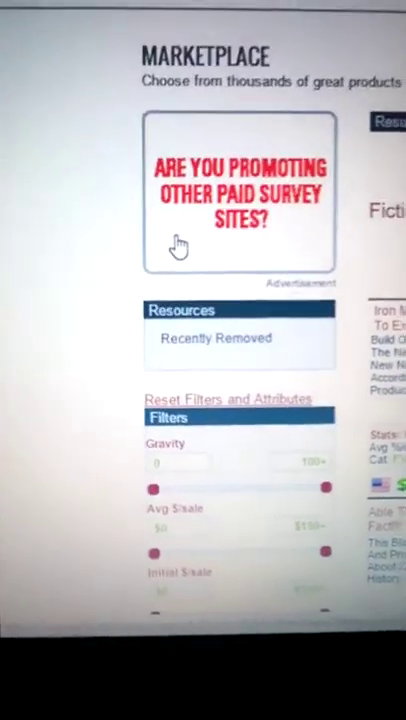